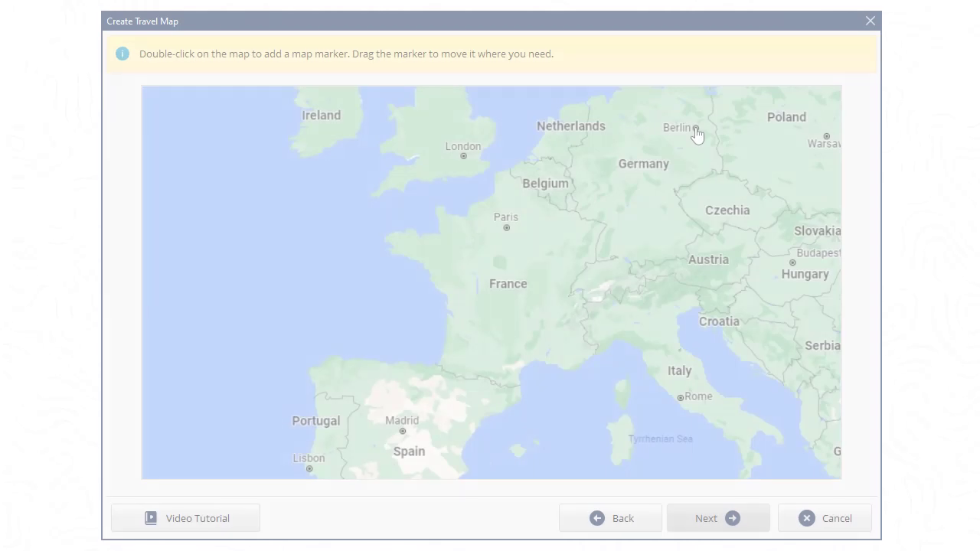
# Place demo route markers at Berlin, Paris, Madrid and Lisbon on the sample travel map.
pyautogui.doubleClick(694, 127)
pyautogui.doubleClick(507, 222)
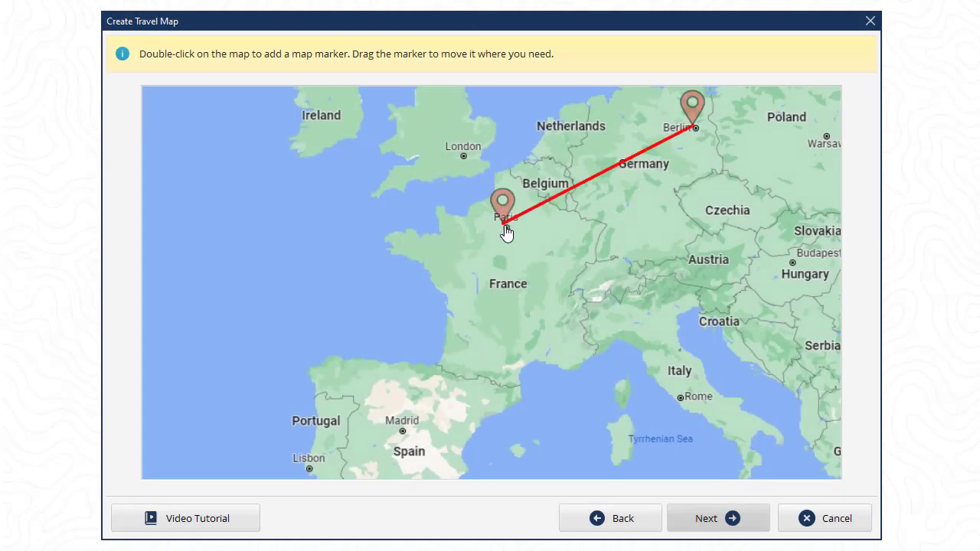
pyautogui.doubleClick(403, 432)
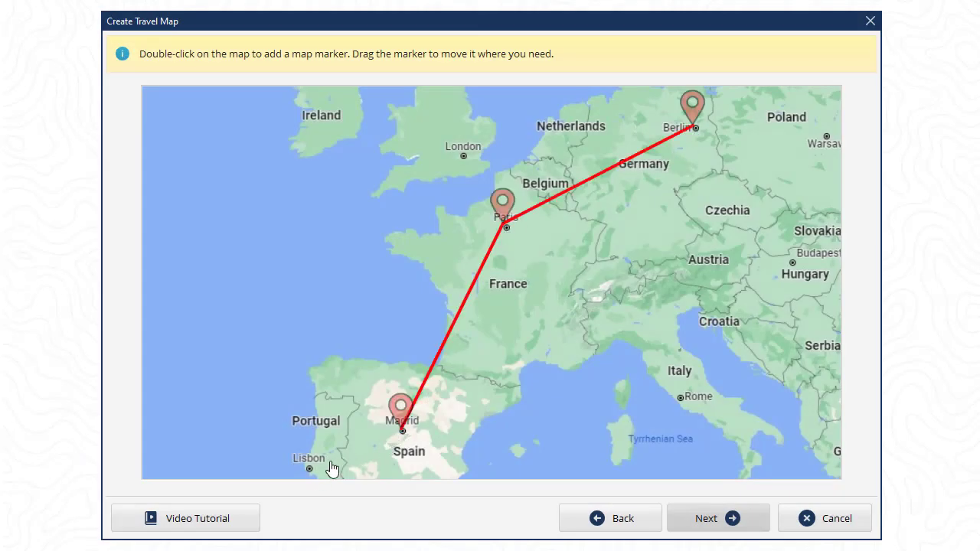
pyautogui.doubleClick(310, 469)
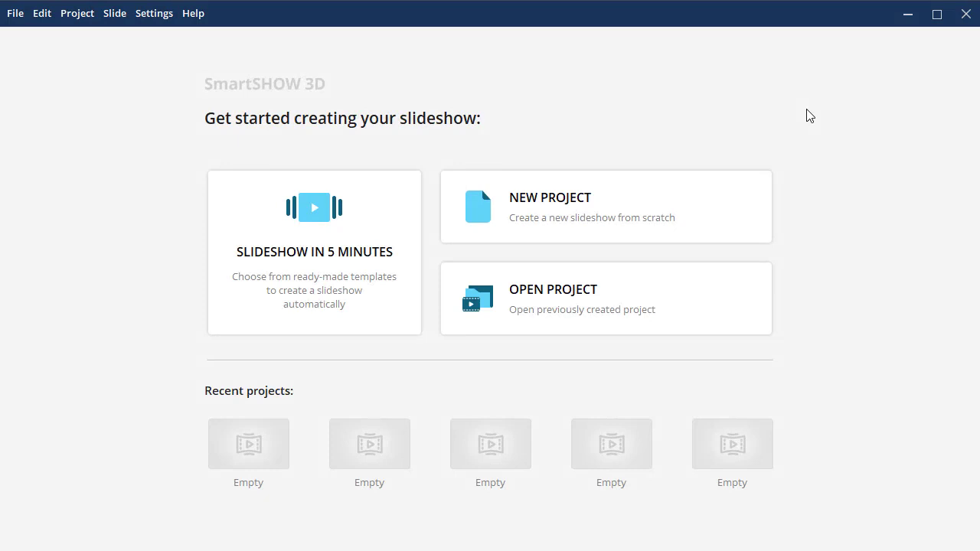
# Start a new project and launch the Travel Map effect from the Effects tab.
pyautogui.click(574, 208)
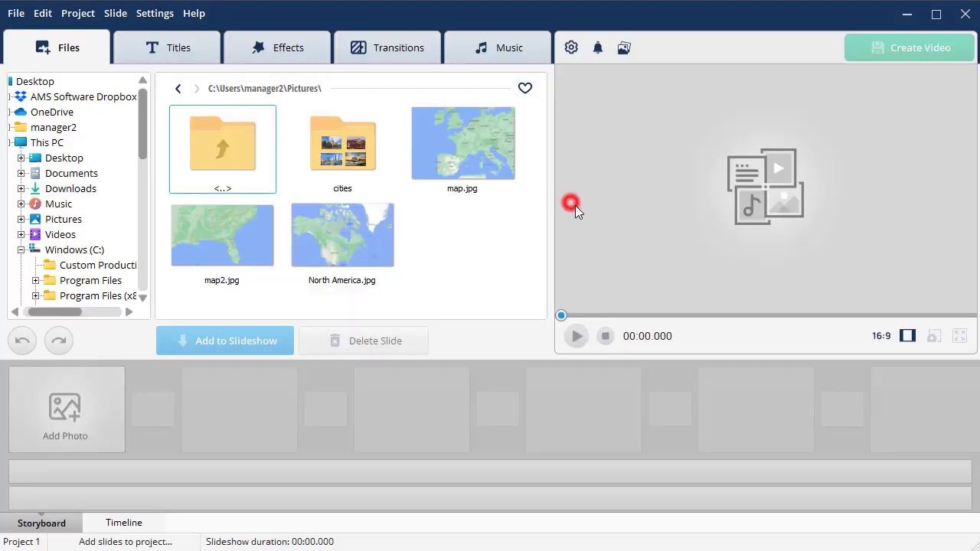
pyautogui.click(240, 47)
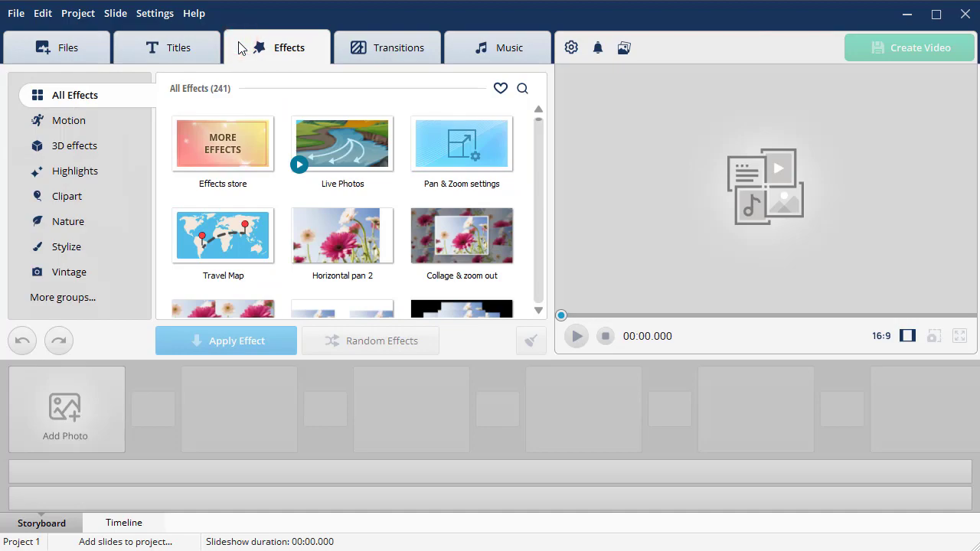
pyautogui.doubleClick(195, 234)
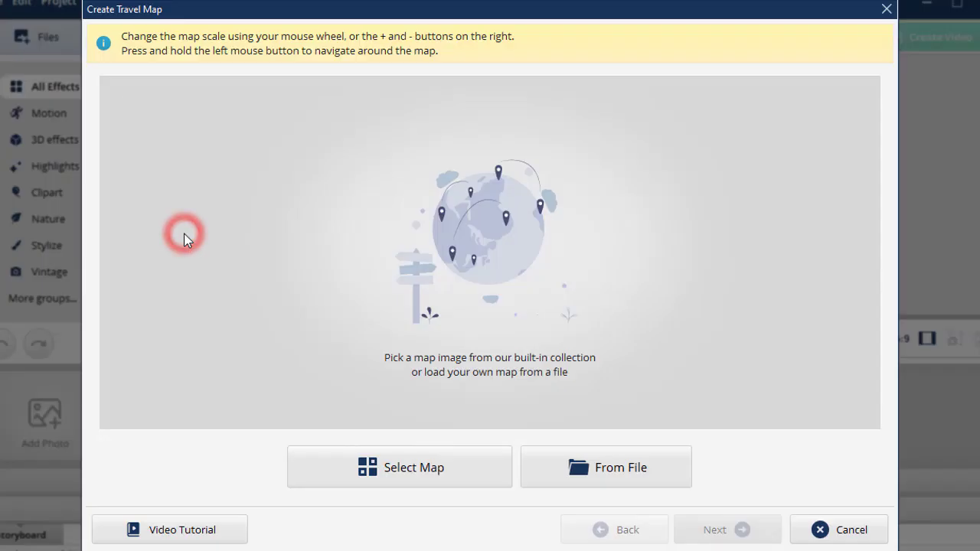
# Browse the built-in map gallery, close it unused, and choose loading a map from file.
pyautogui.click(363, 458)
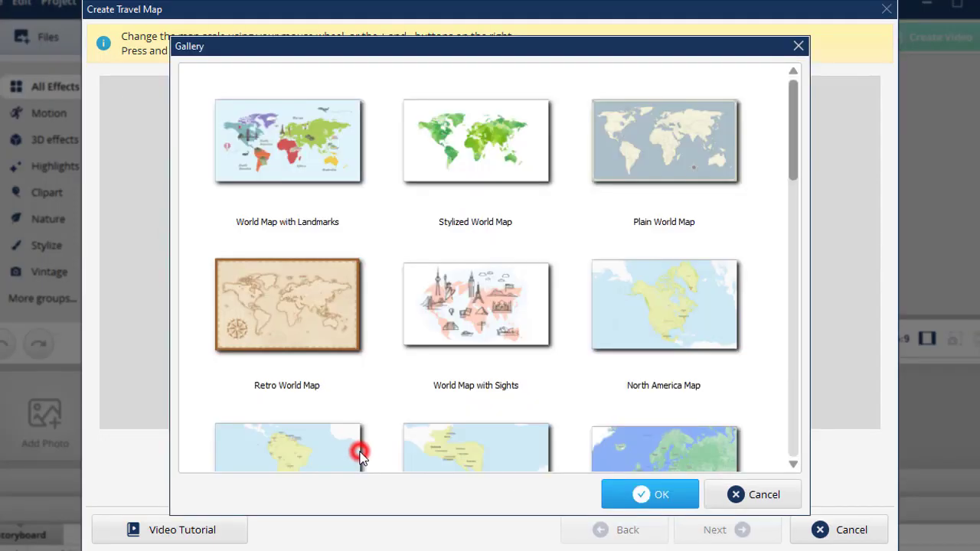
pyautogui.moveTo(795, 153); pyautogui.dragTo(793, 426)
pyautogui.click(739, 490)
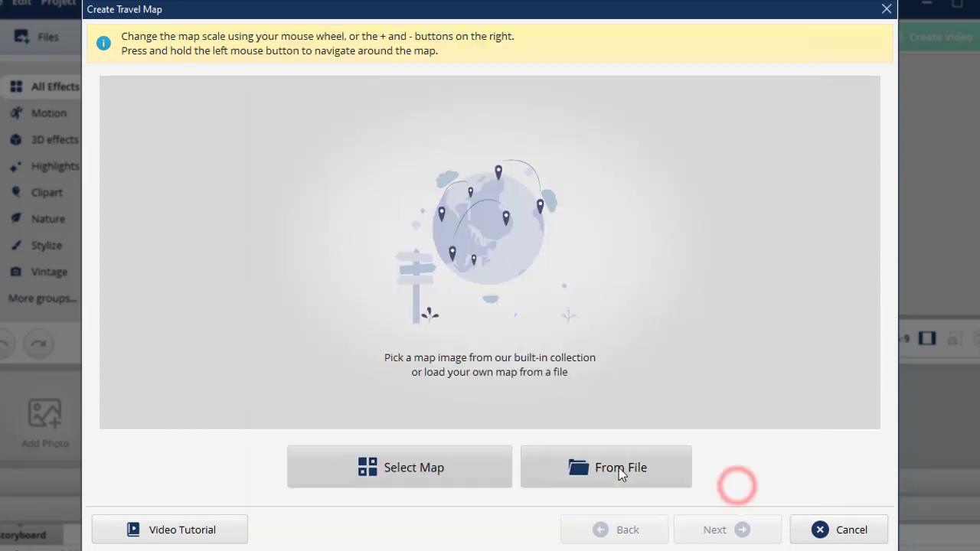
pyautogui.click(581, 467)
# Load the map2 image from the Pictures folder into the wizard.
pyautogui.click(258, 224)
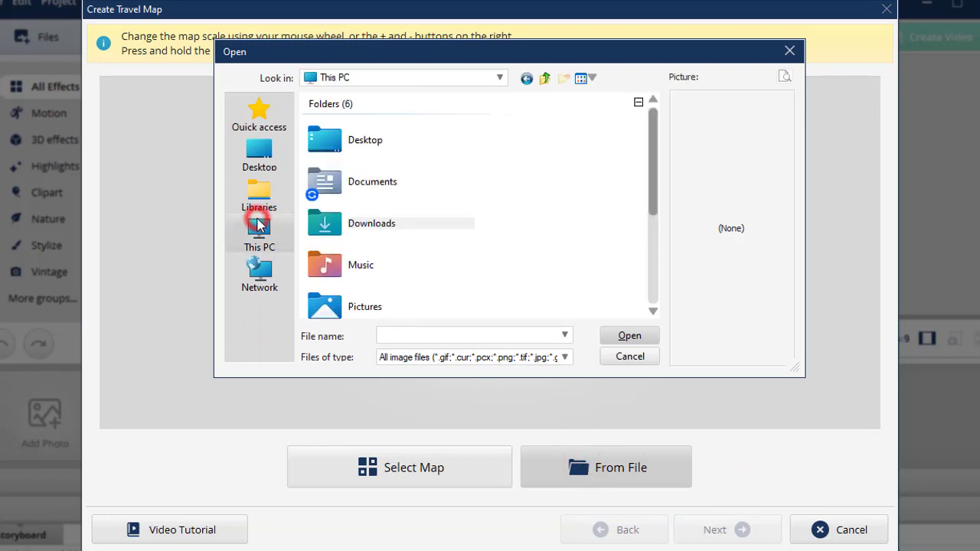
pyautogui.doubleClick(350, 308)
pyautogui.click(530, 146)
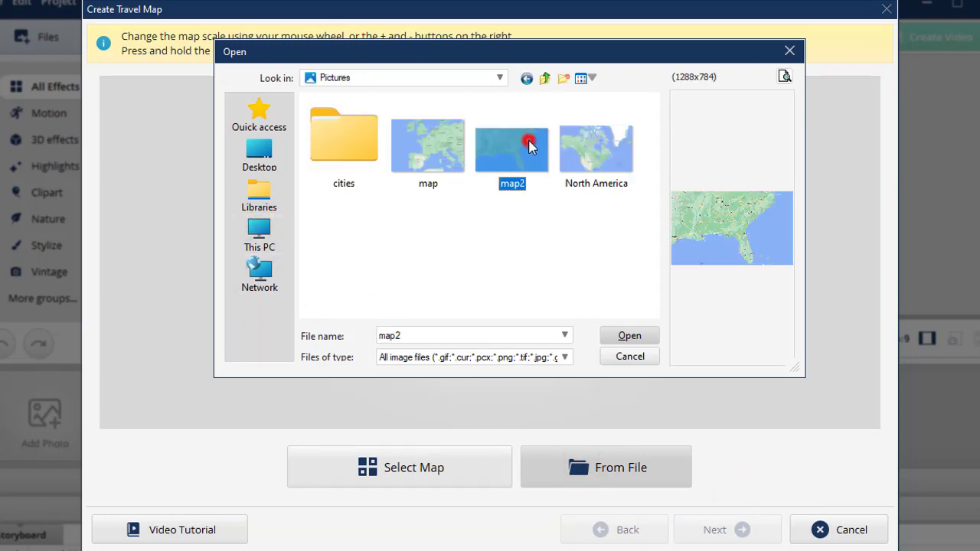
pyautogui.click(629, 336)
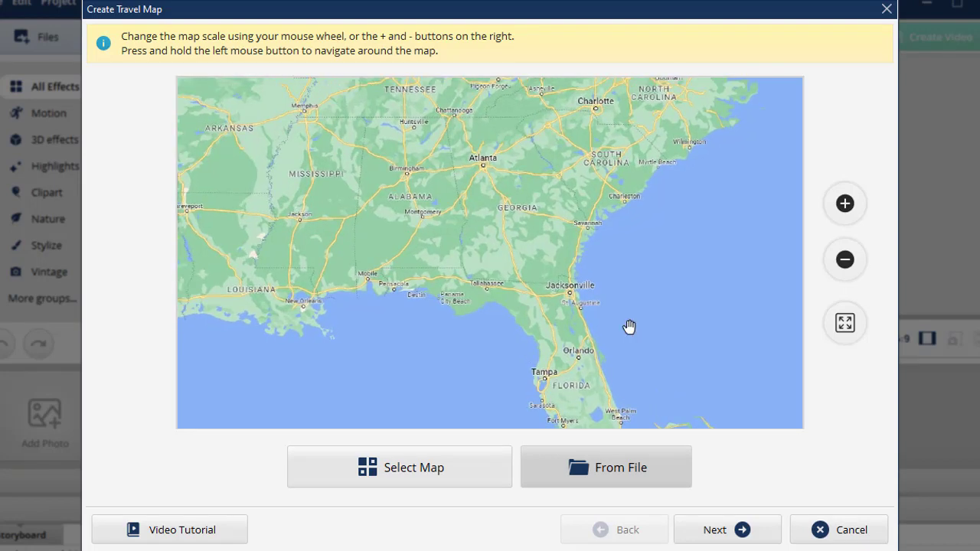
# Zoom and pan the map so Tennessee shows at the top.
pyautogui.scroll(1, 629, 328)
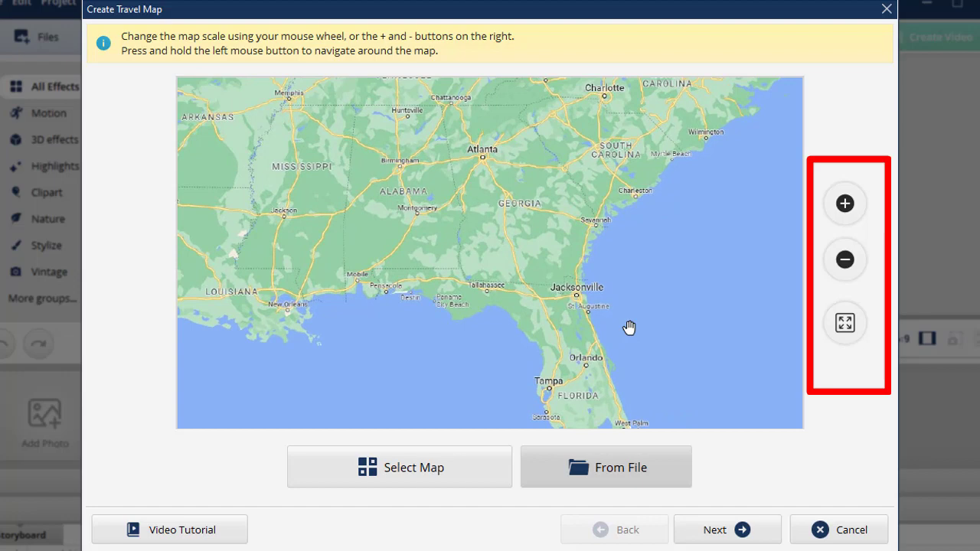
pyautogui.moveTo(408, 225); pyautogui.dragTo(475, 252)
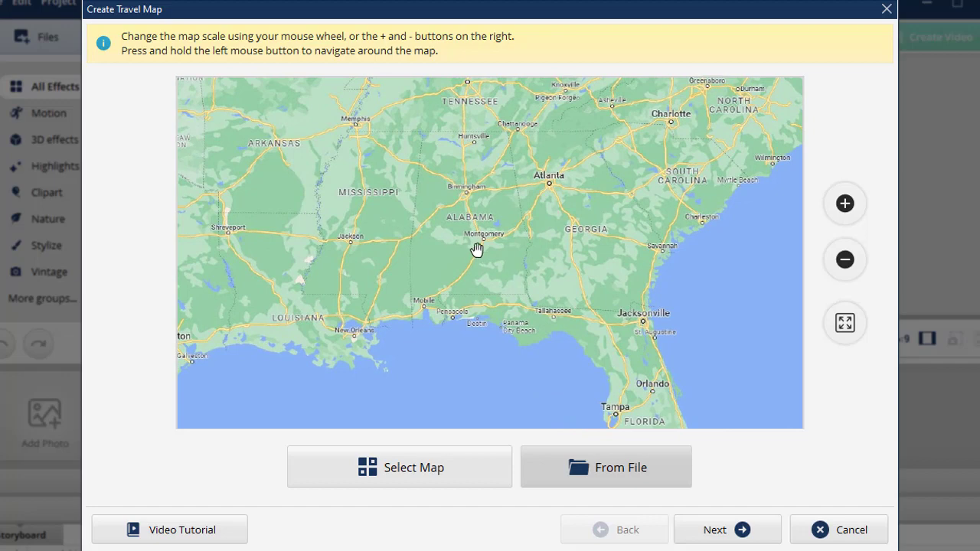
pyautogui.click(704, 527)
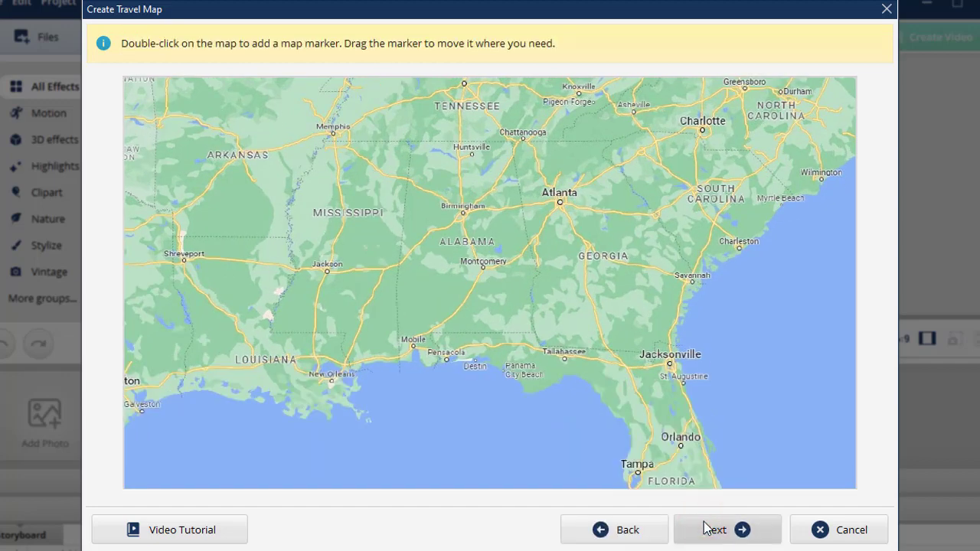
# Add route markers at Memphis, Birmingham, Atlanta, Jacksonville and Orlando, nudging Birmingham and Orlando into place.
pyautogui.doubleClick(334, 138)
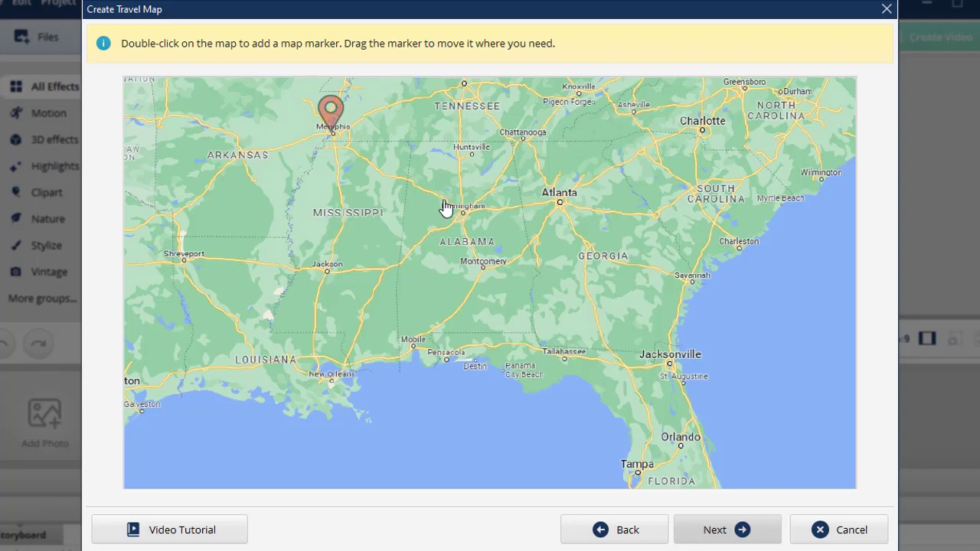
pyautogui.doubleClick(462, 217)
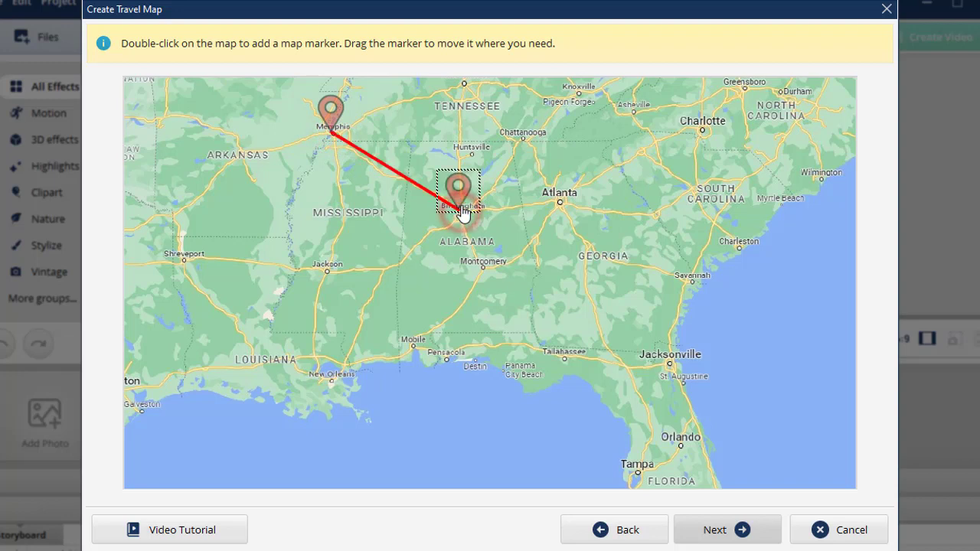
pyautogui.moveTo(467, 187); pyautogui.dragTo(468, 194)
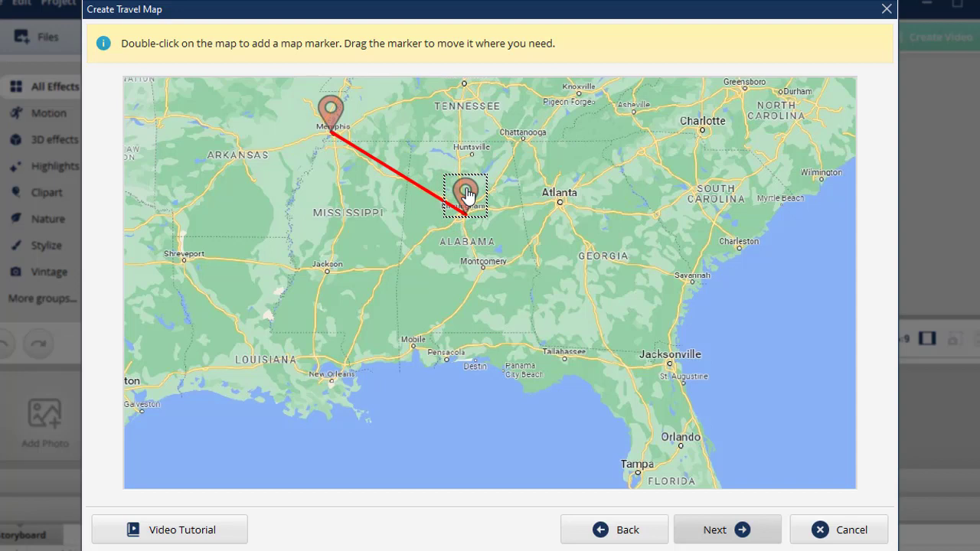
pyautogui.doubleClick(561, 203)
pyautogui.doubleClick(670, 363)
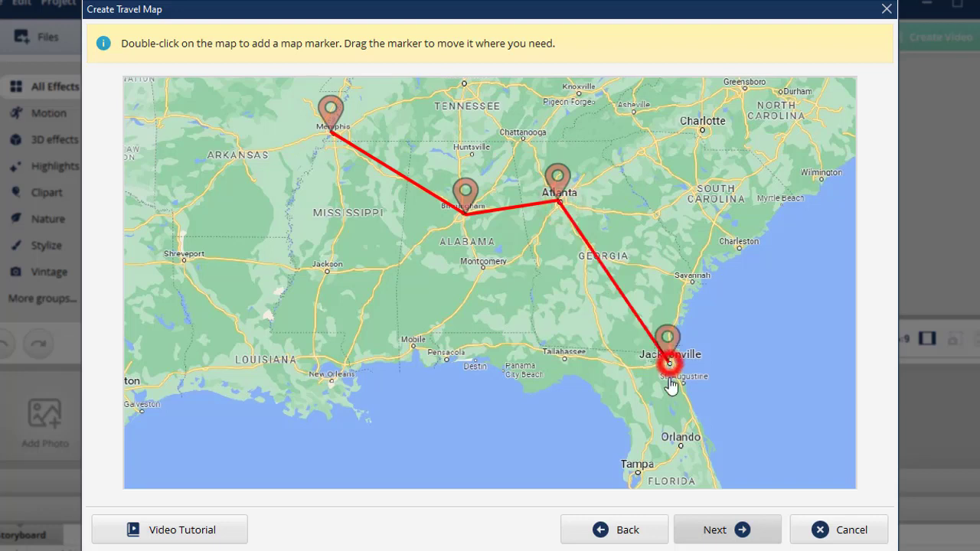
pyautogui.doubleClick(678, 442)
pyautogui.moveTo(682, 421); pyautogui.dragTo(685, 423)
pyautogui.click(716, 531)
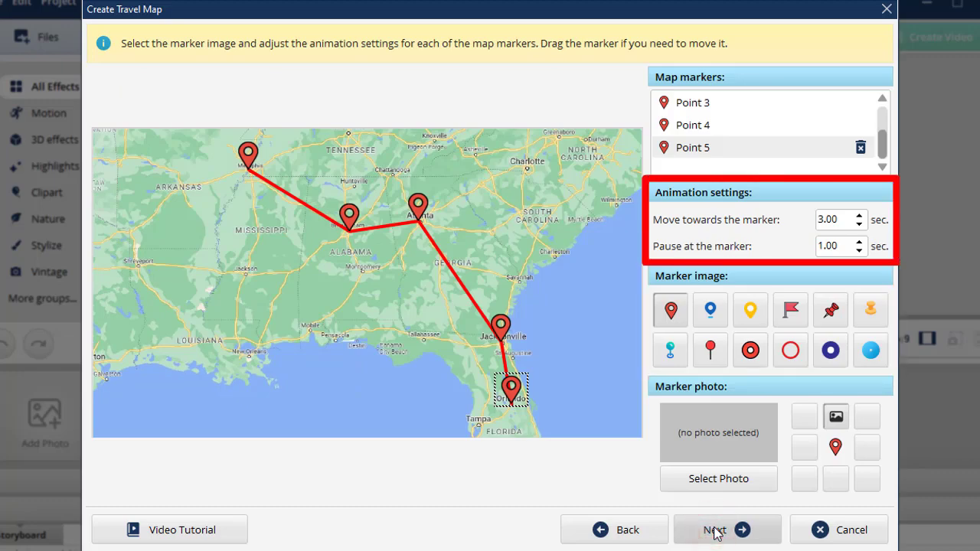
# Make Memphis a dark blue circle marker and Orlando a red flag, then select Birmingham for a photo.
pyautogui.click(248, 154)
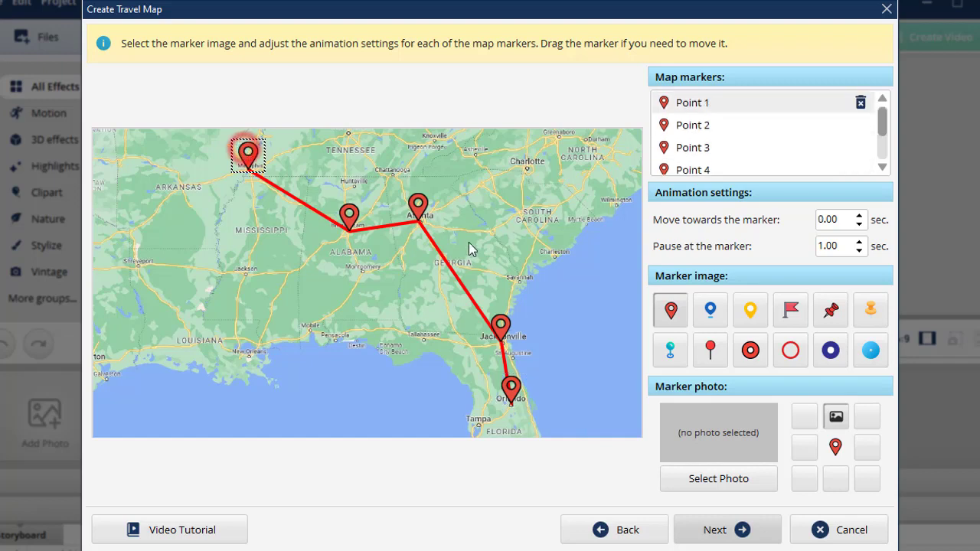
pyautogui.click(833, 352)
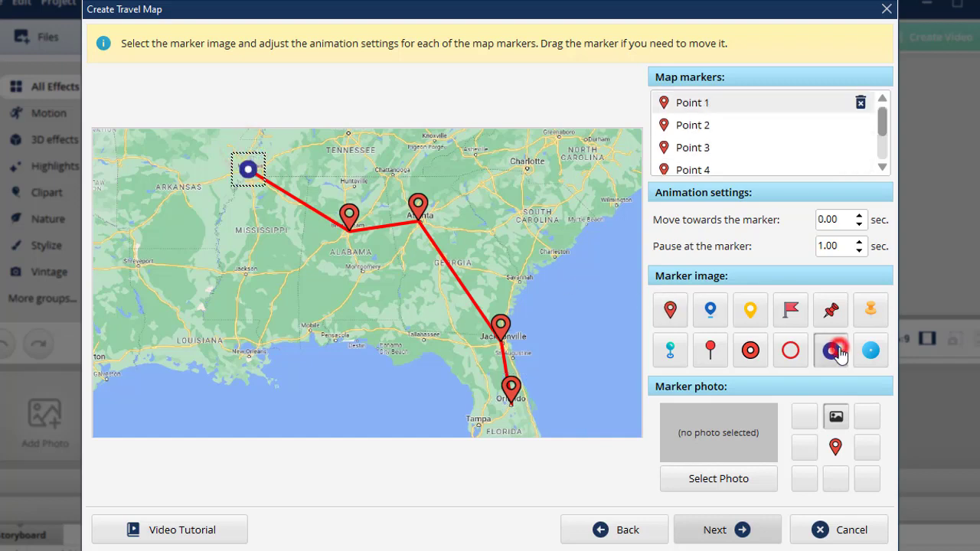
pyautogui.click(513, 389)
pyautogui.click(790, 314)
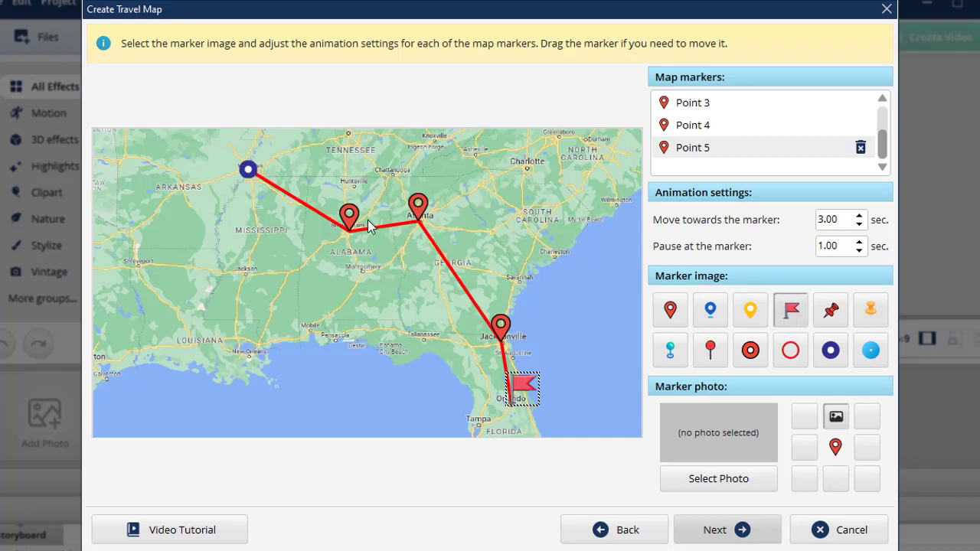
pyautogui.click(349, 217)
pyautogui.click(695, 476)
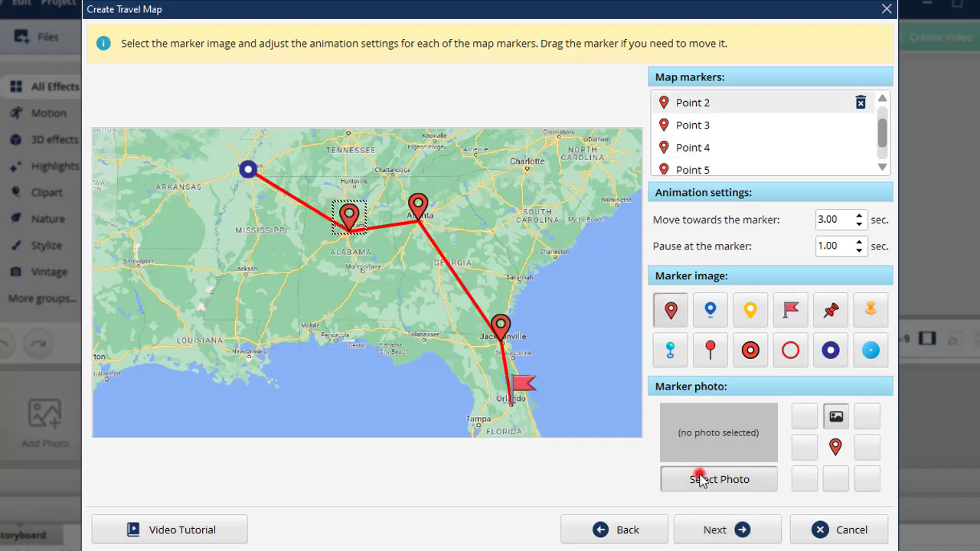
# Attach the birmingham photo from the cities folder and place Atlanta's photo right of its marker.
pyautogui.doubleClick(345, 146)
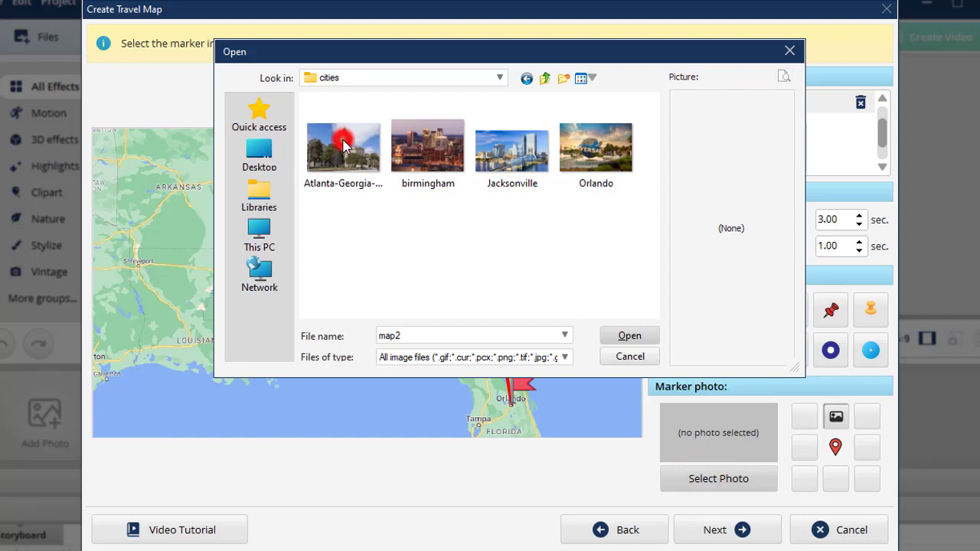
pyautogui.click(416, 140)
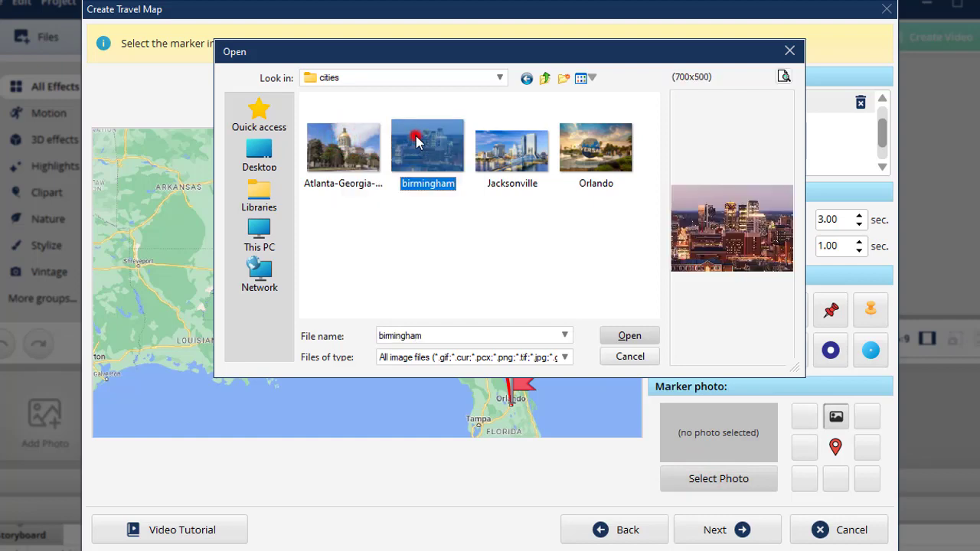
pyautogui.click(613, 335)
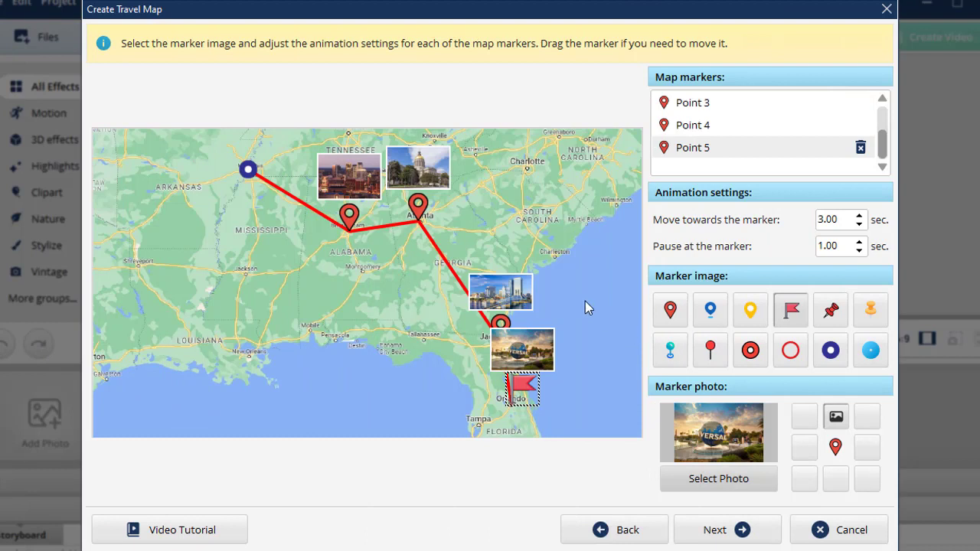
pyautogui.click(410, 159)
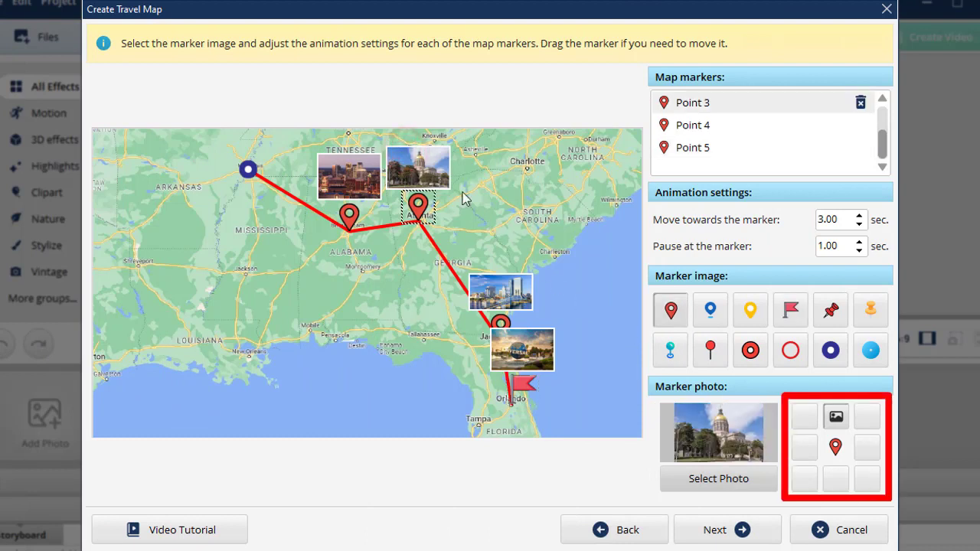
pyautogui.click(868, 448)
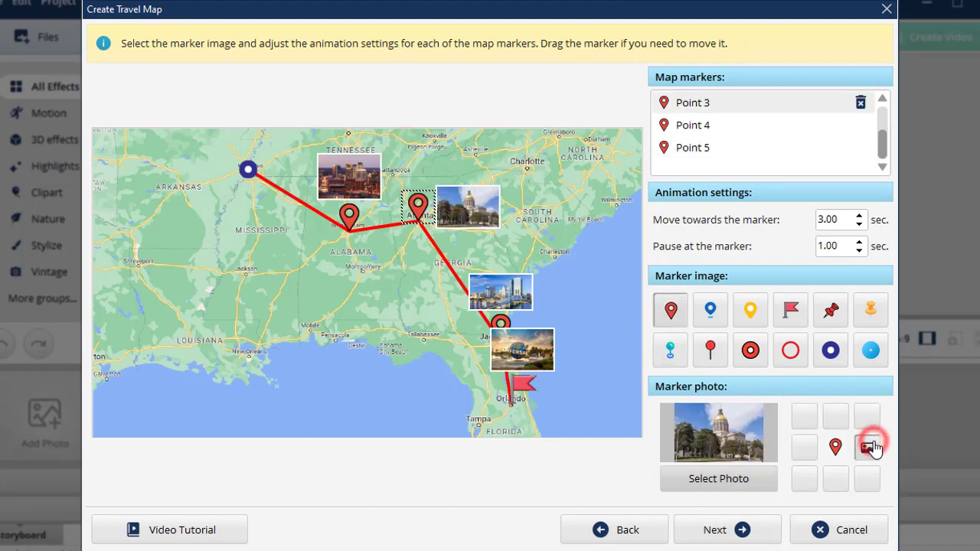
# Set Jacksonville's photo to the left and Orlando's photo to the right of their markers.
pyautogui.click(501, 290)
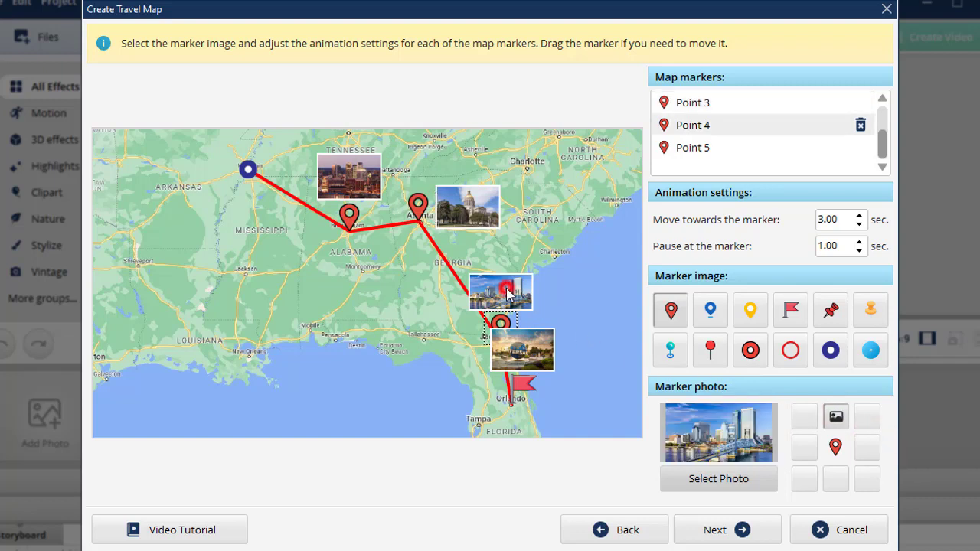
pyautogui.click(805, 447)
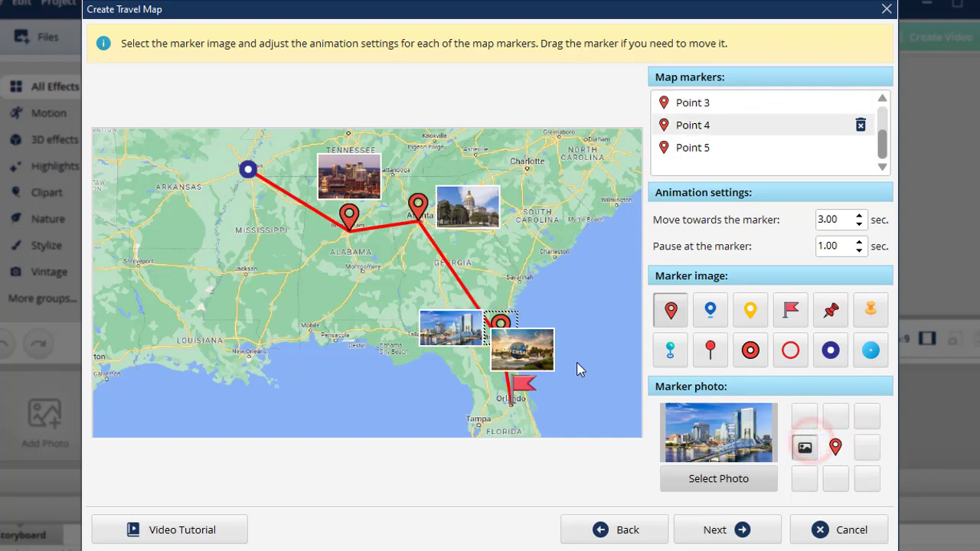
pyautogui.click(534, 351)
pyautogui.click(867, 478)
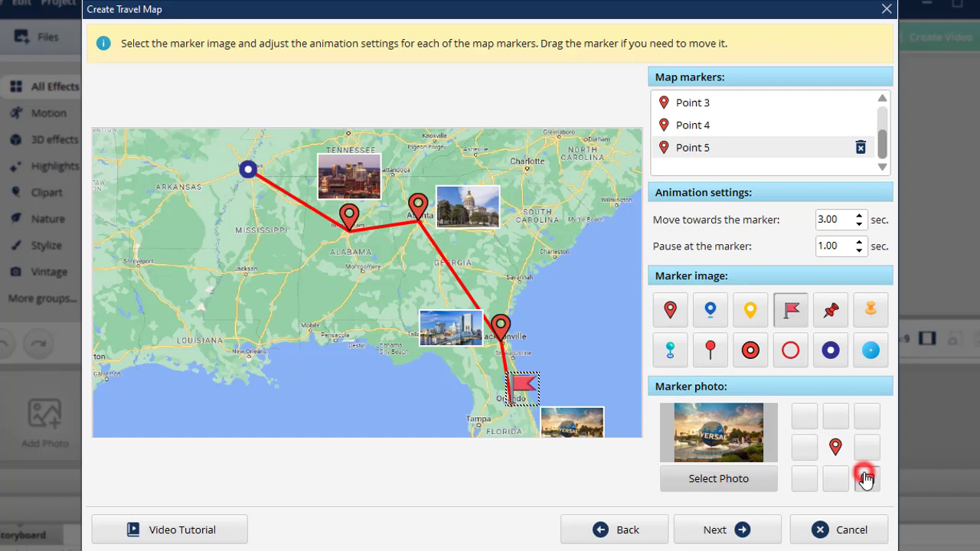
pyautogui.click(866, 452)
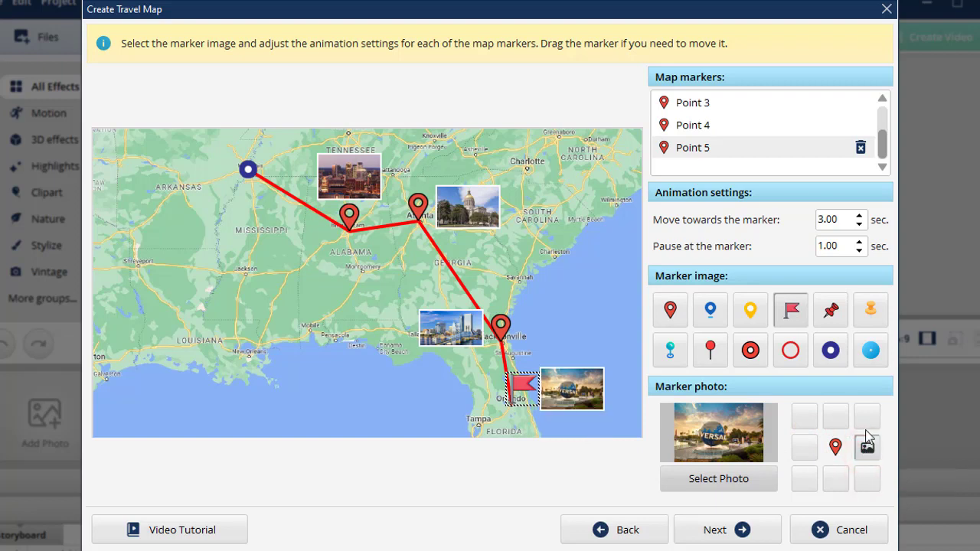
pyautogui.moveTo(883, 146); pyautogui.dragTo(880, 120)
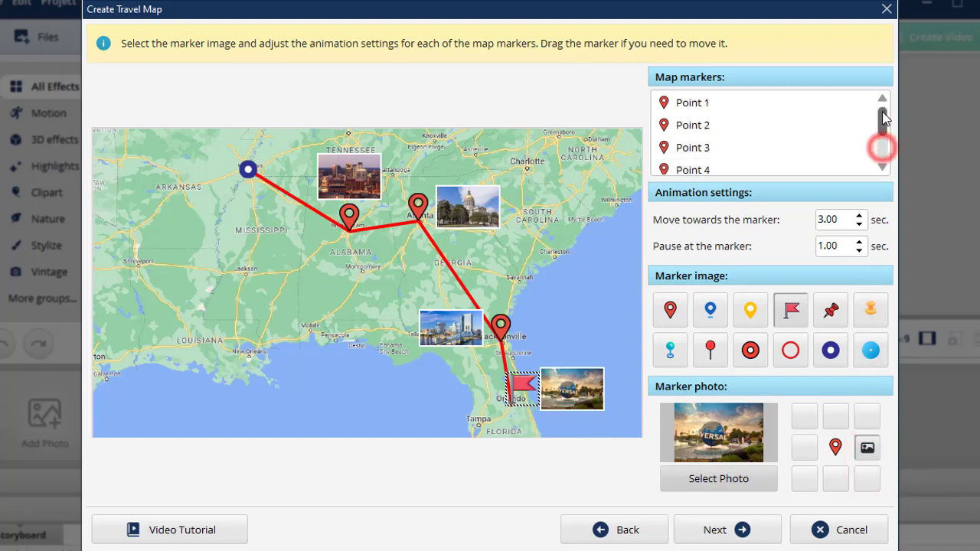
# Set a 2.00-second pause at Points 1–3 and cut Point 3's travel time to 2.00 seconds.
pyautogui.click(700, 105)
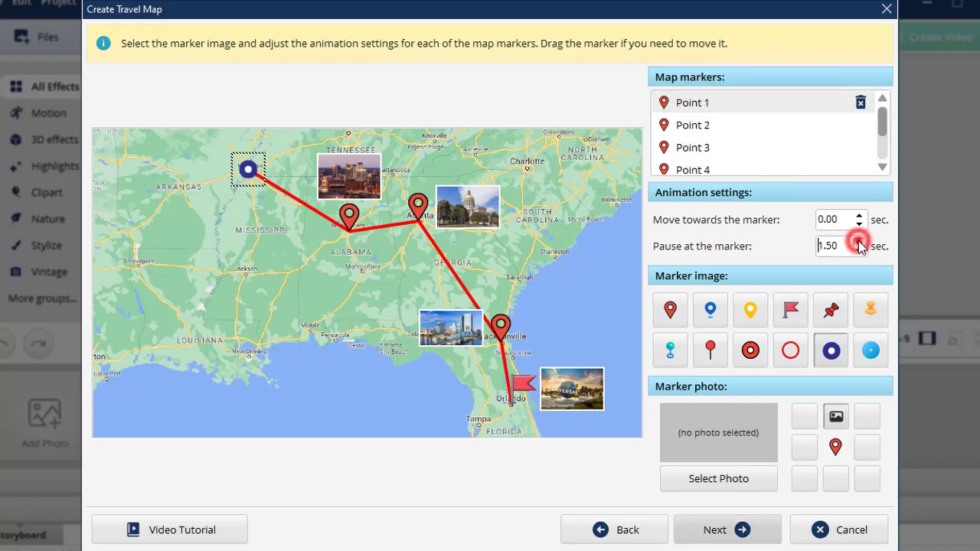
pyautogui.click(859, 242)
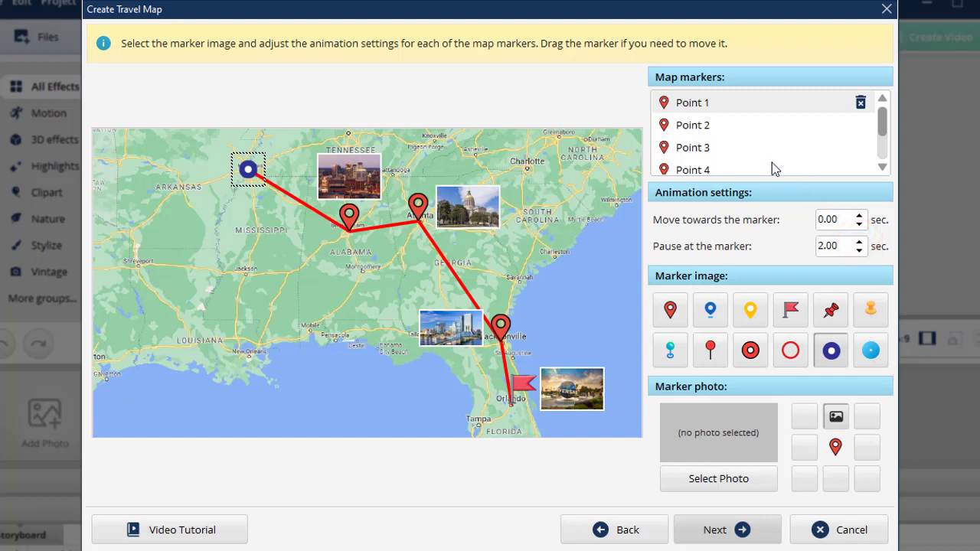
pyautogui.click(712, 132)
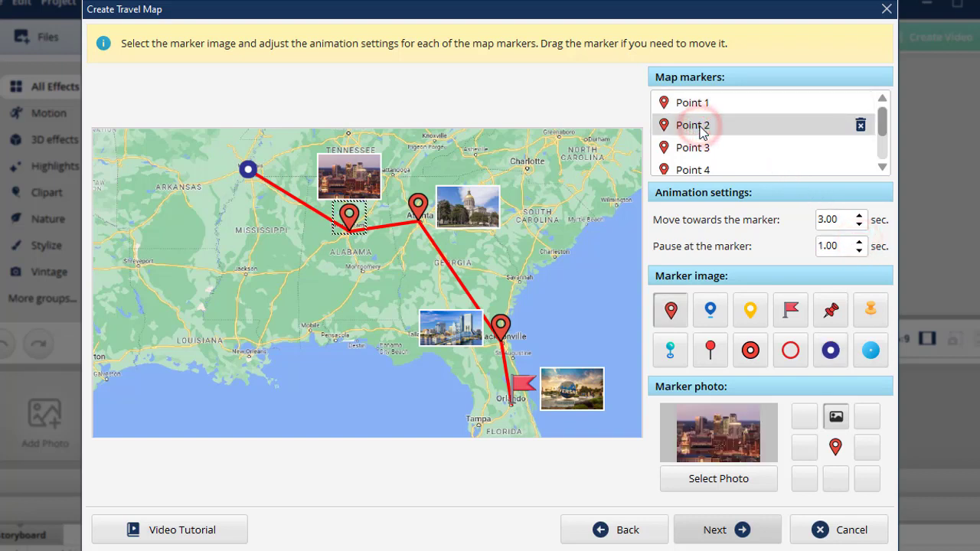
pyautogui.click(859, 242)
pyautogui.click(859, 243)
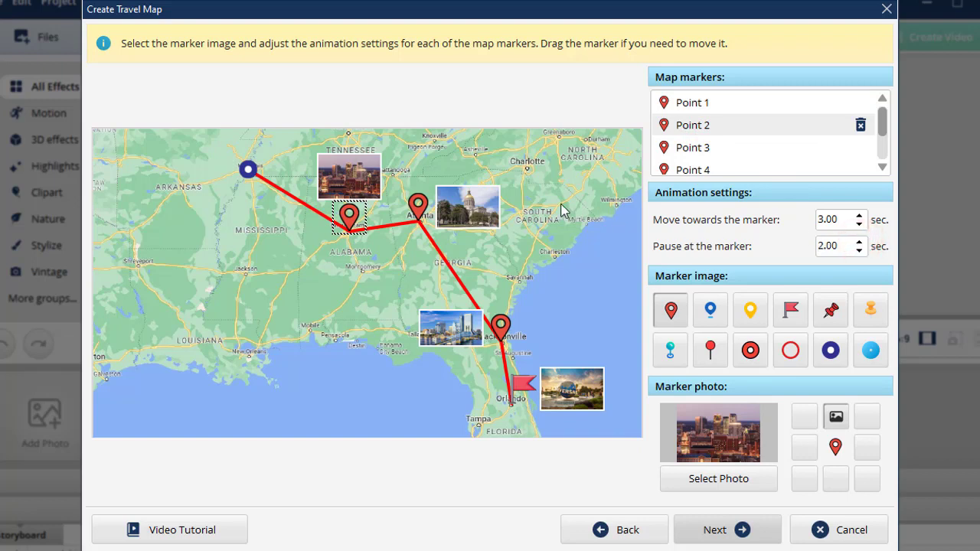
pyautogui.click(423, 211)
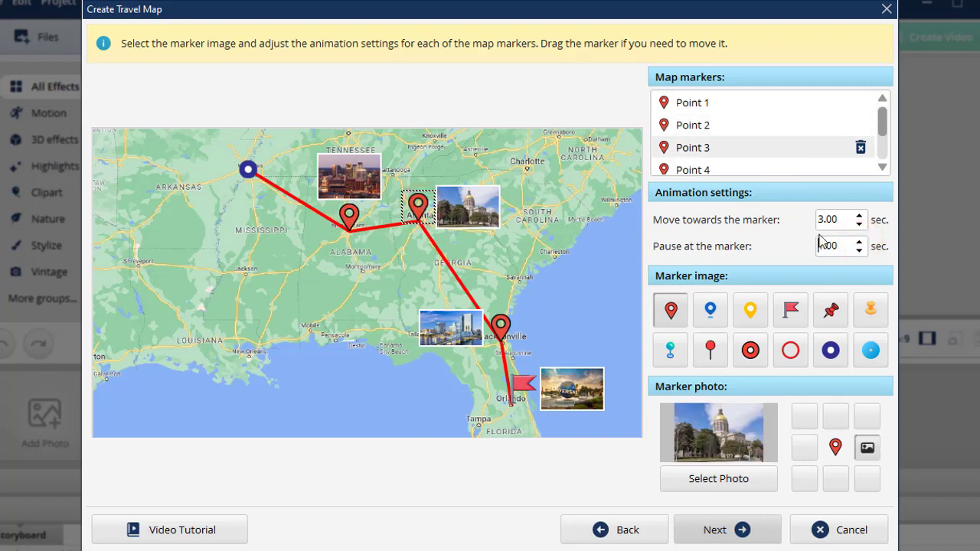
pyautogui.click(862, 223)
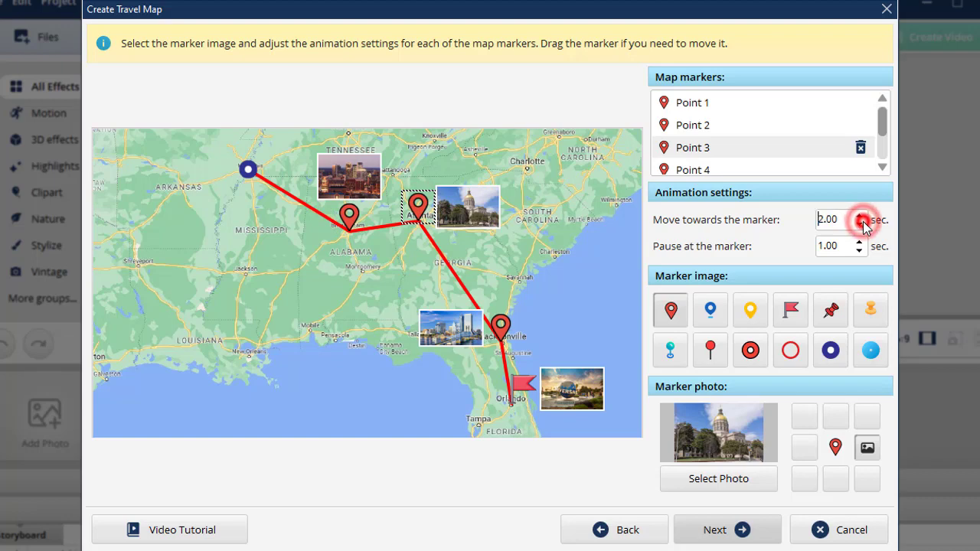
pyautogui.click(860, 243)
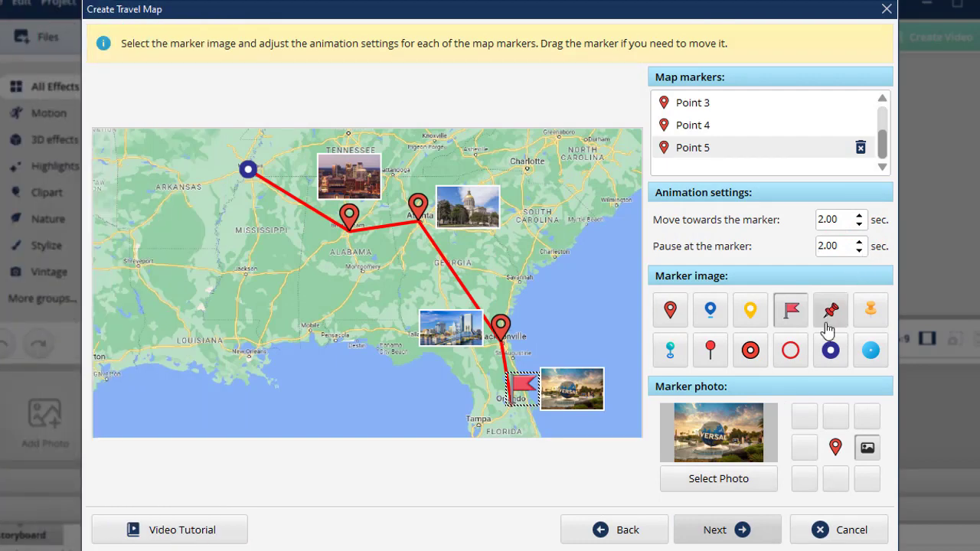
pyautogui.click(705, 536)
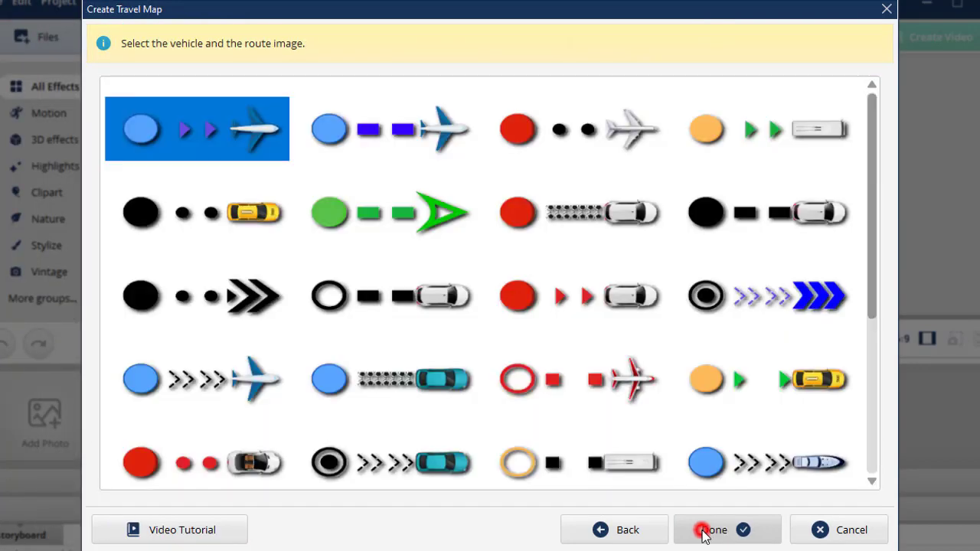
# Choose the blue car with purple dashed route style and finish the travel map wizard.
pyautogui.moveTo(880, 292); pyautogui.dragTo(875, 444)
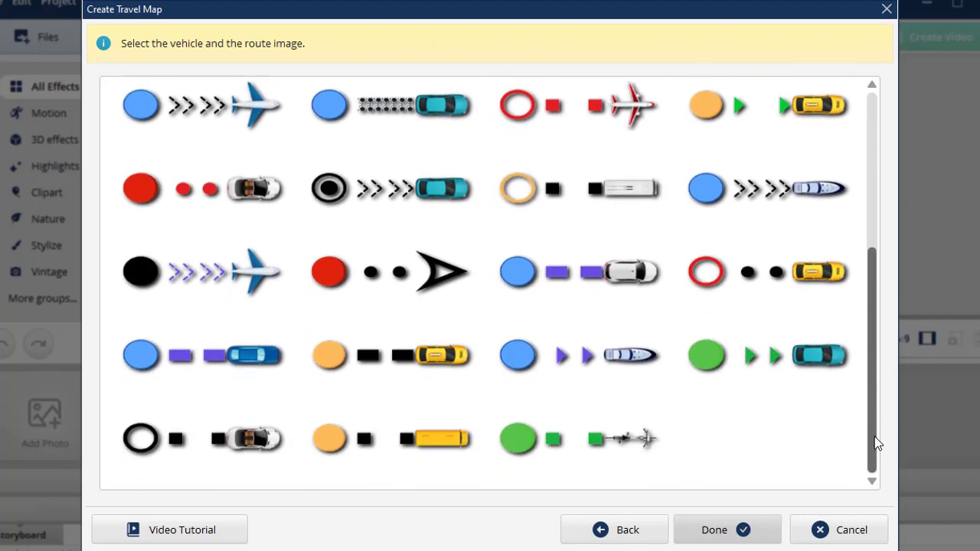
pyautogui.click(193, 363)
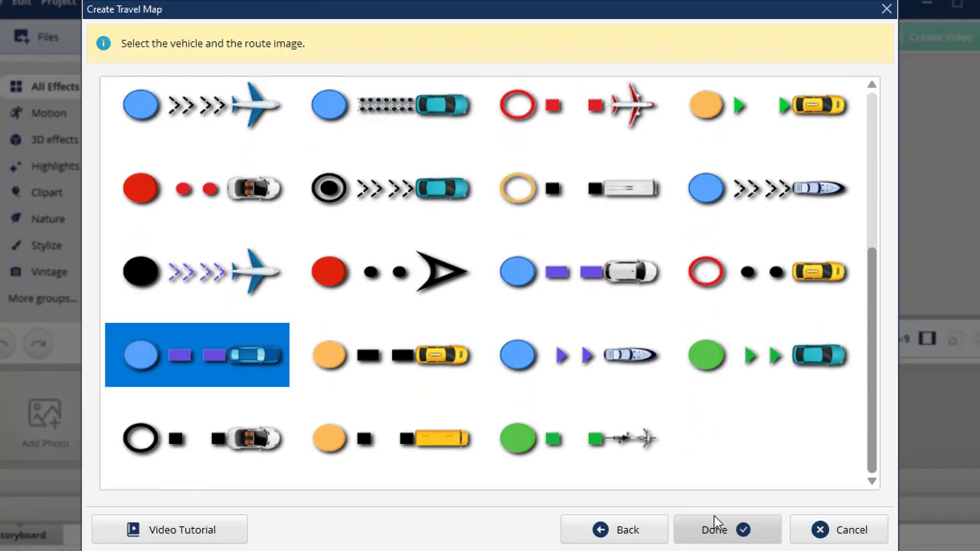
pyautogui.click(715, 522)
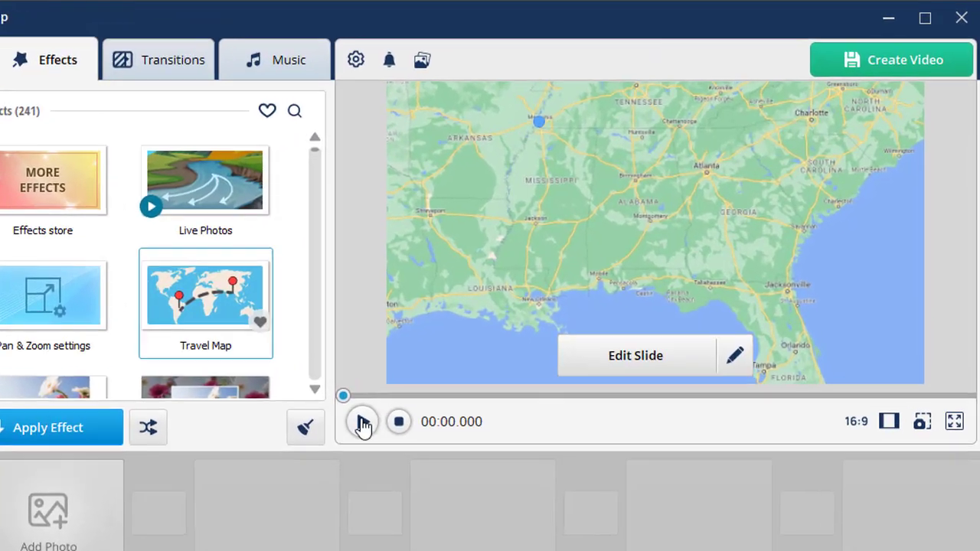
# Preview the travel map animation, pause it near Orlando, and open the slide in Edit Slide.
pyautogui.click(363, 424)
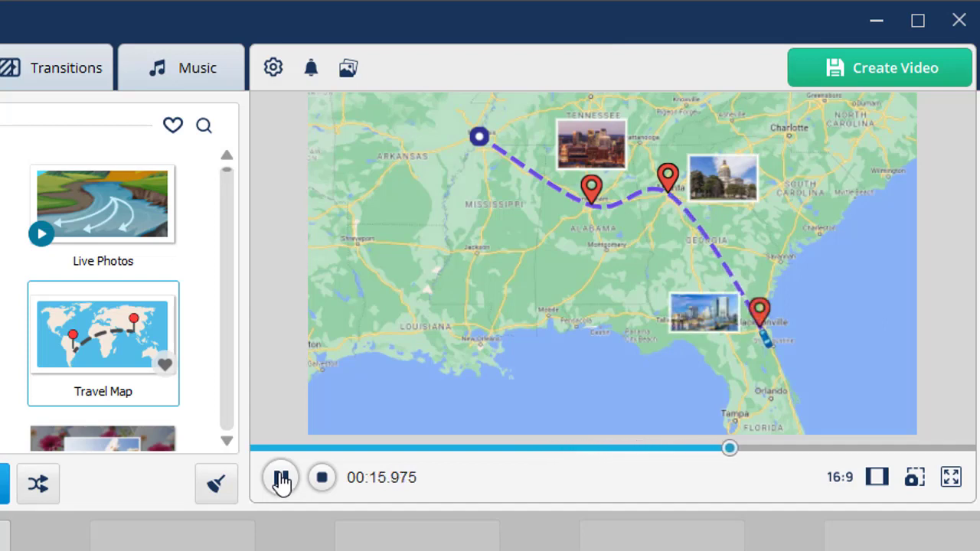
pyautogui.click(282, 480)
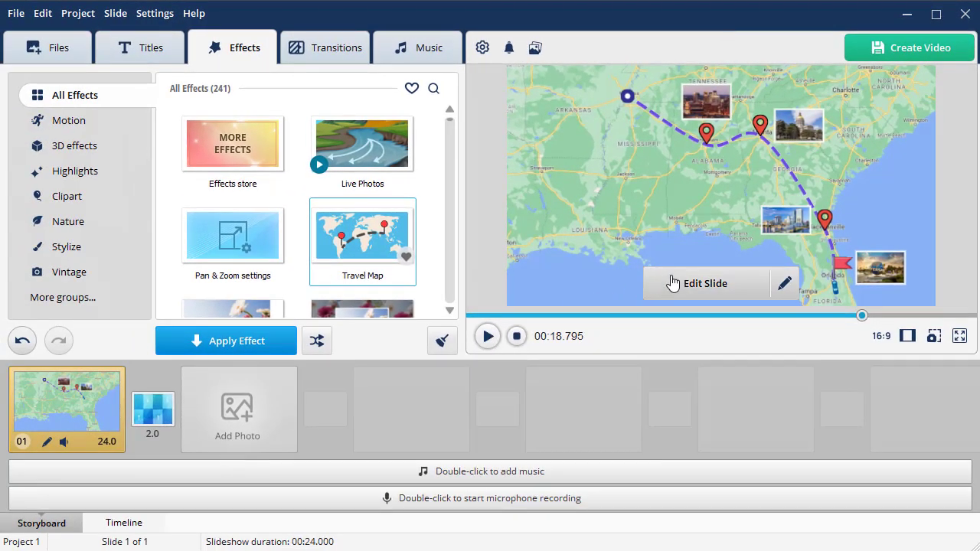
pyautogui.click(673, 282)
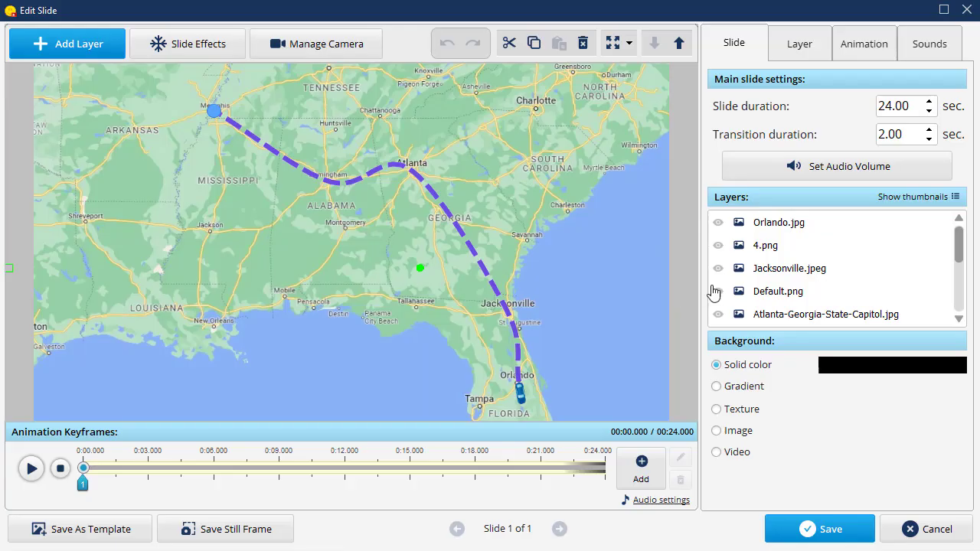
# Replace the Travel Map layer's blue car vehicle with the white car from the Gallery.
pyautogui.moveTo(960, 244); pyautogui.dragTo(963, 288)
pyautogui.doubleClick(797, 290)
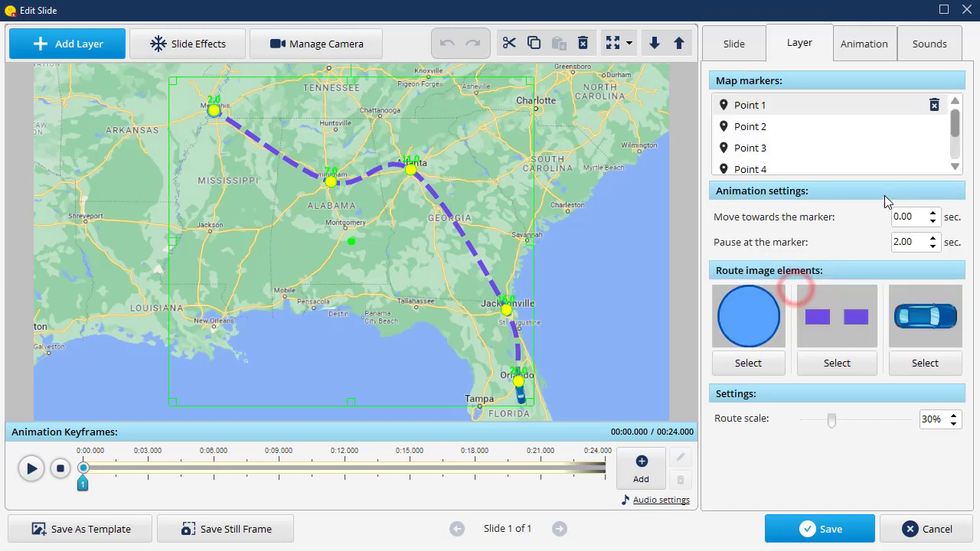
pyautogui.moveTo(956, 125); pyautogui.dragTo(955, 115)
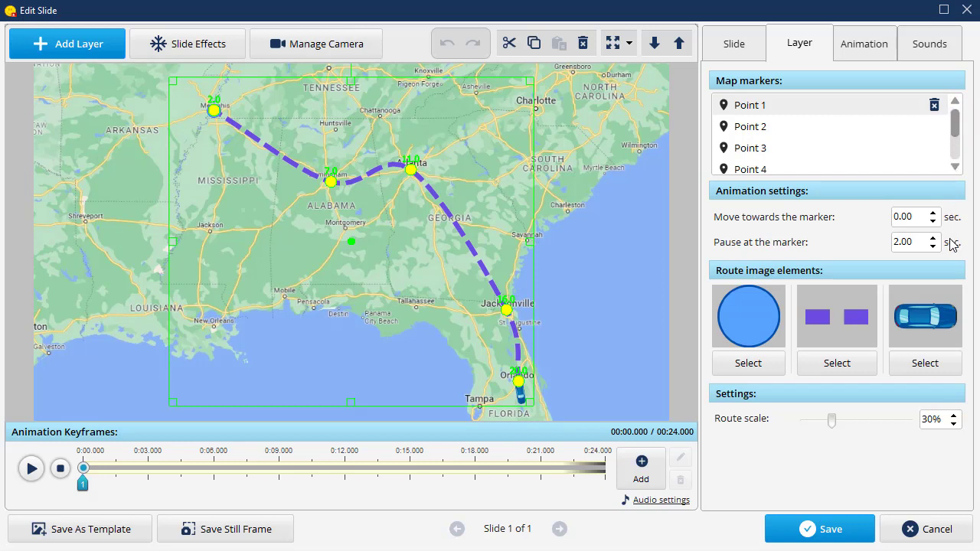
pyautogui.click(936, 363)
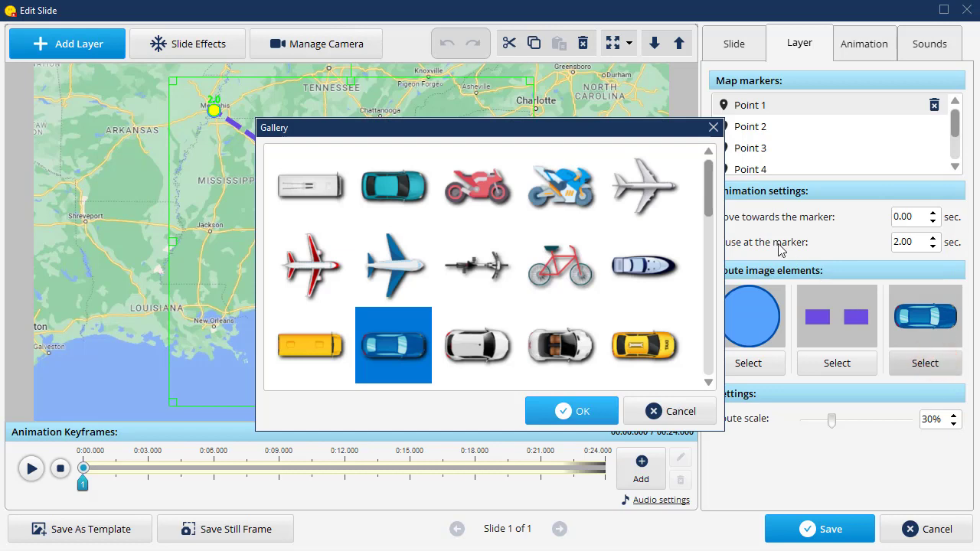
pyautogui.moveTo(708, 196)
pyautogui.mouseDown()
pyautogui.moveTo(700, 188)
pyautogui.moveTo(723, 197)
pyautogui.mouseUp()
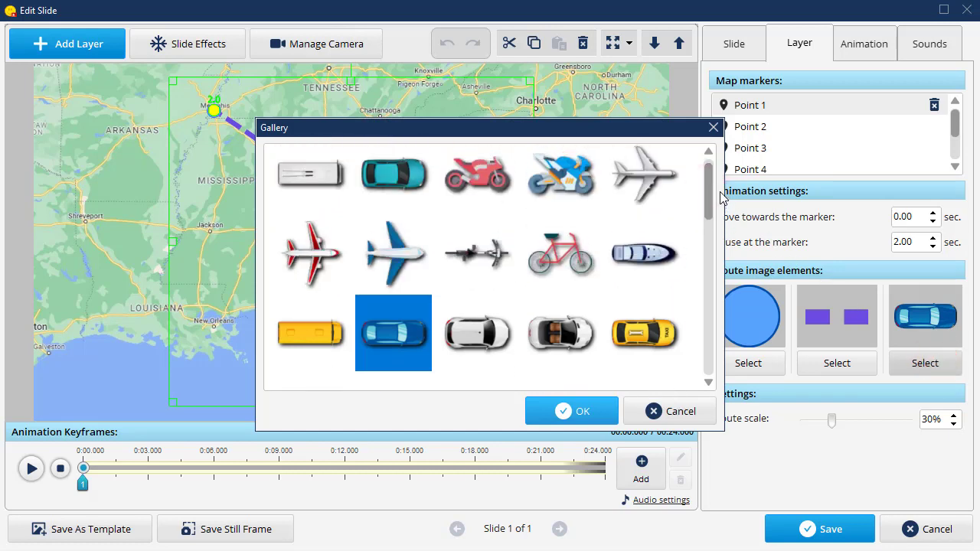
pyautogui.click(501, 341)
pyautogui.click(571, 406)
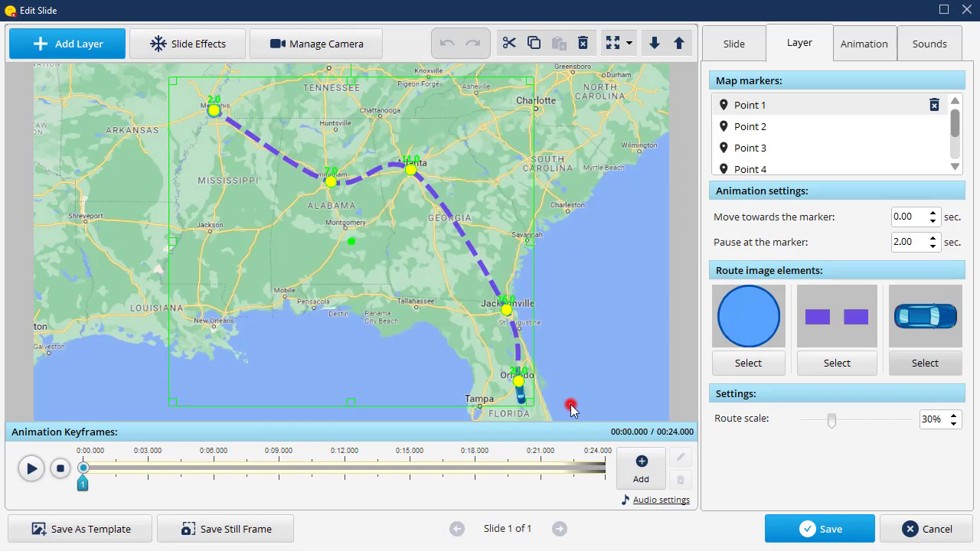
pyautogui.click(834, 363)
# Replace the dashed route line with the purple circles pattern and set the route scale to 36%.
pyautogui.moveTo(707, 247); pyautogui.dragTo(704, 325)
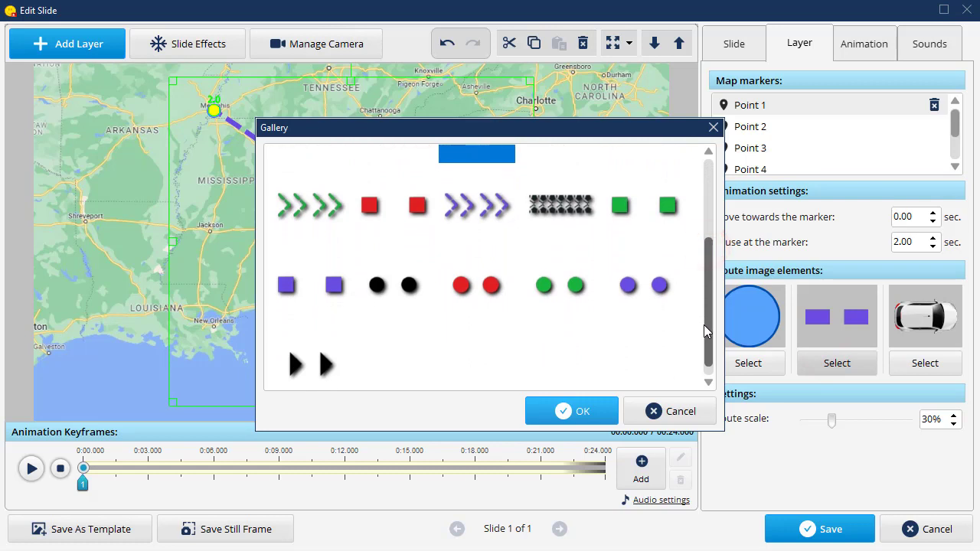
pyautogui.click(654, 276)
pyautogui.click(566, 412)
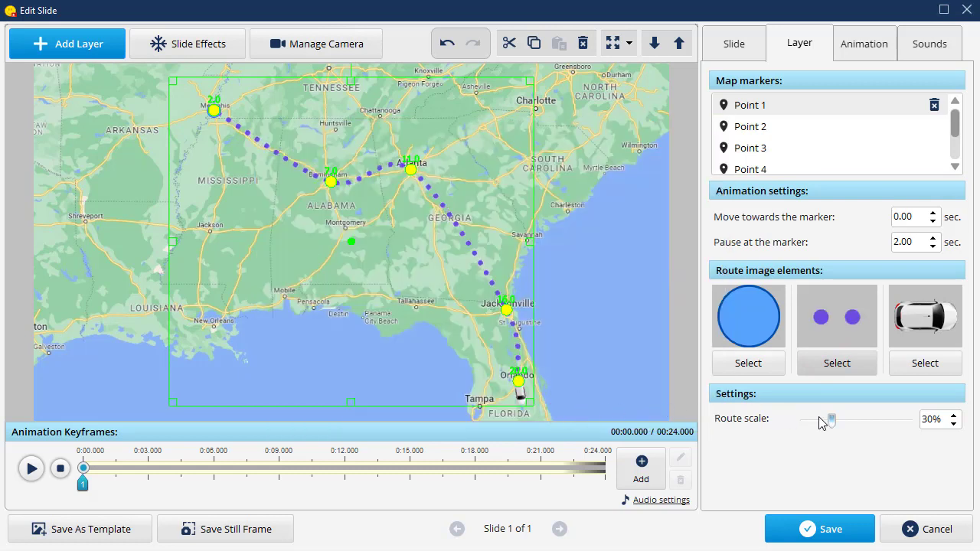
pyautogui.moveTo(832, 420); pyautogui.dragTo(840, 421)
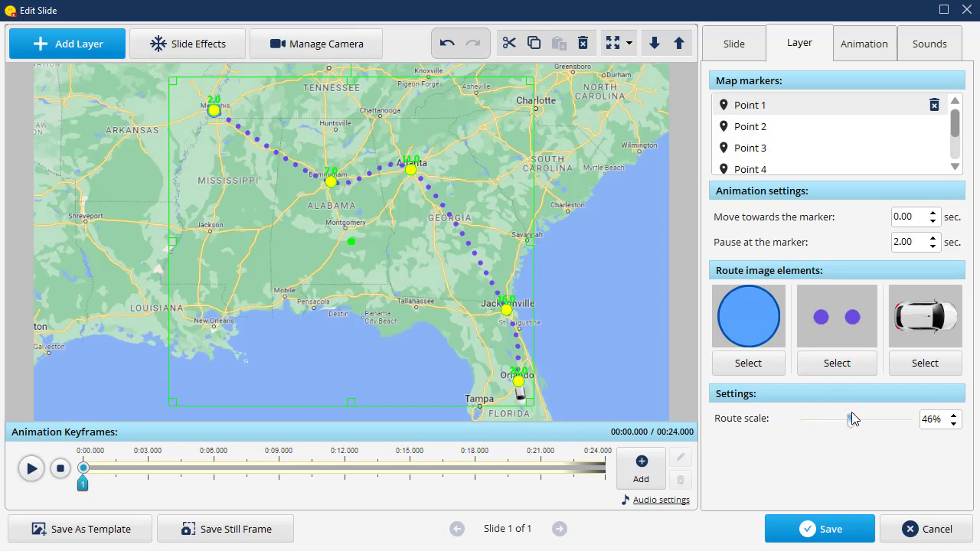
pyautogui.moveTo(862, 418); pyautogui.dragTo(839, 422)
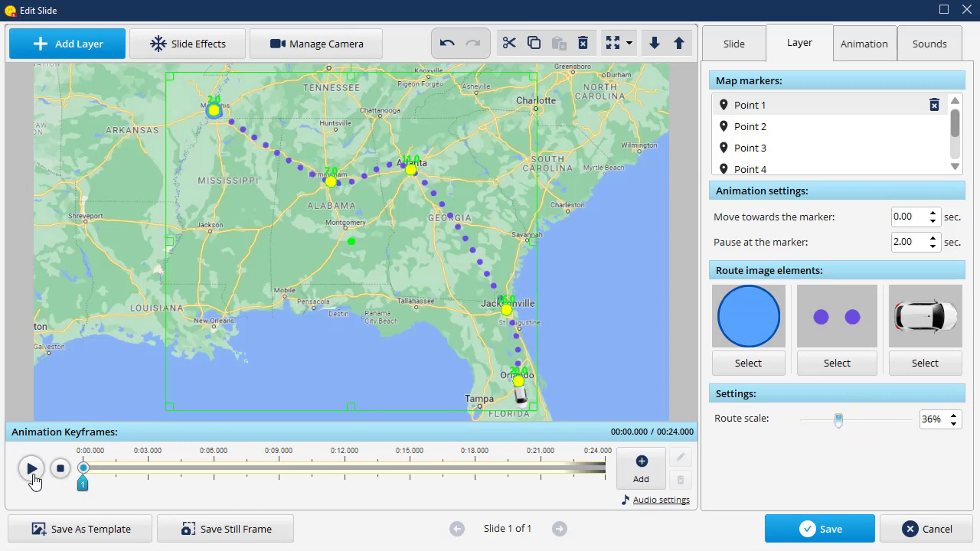
pyautogui.click(29, 468)
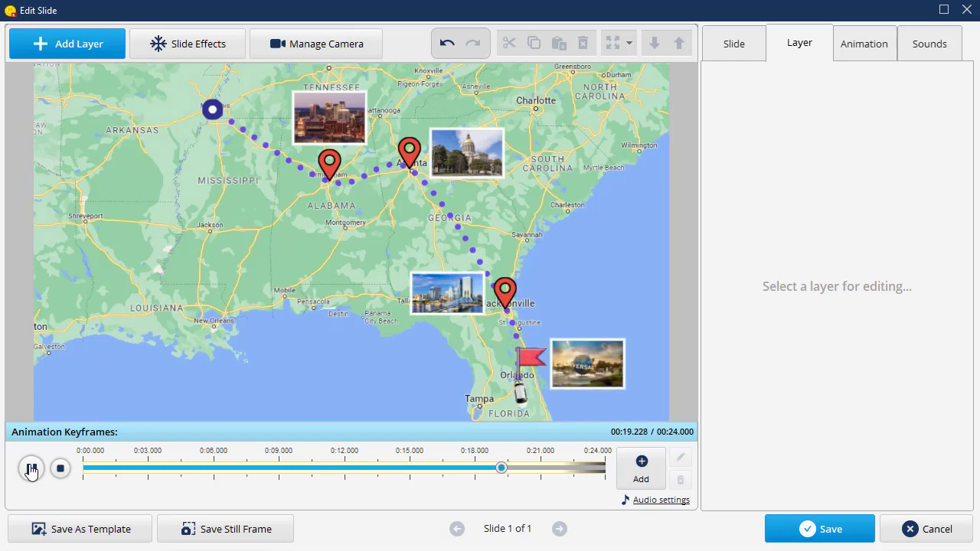
pyautogui.click(31, 469)
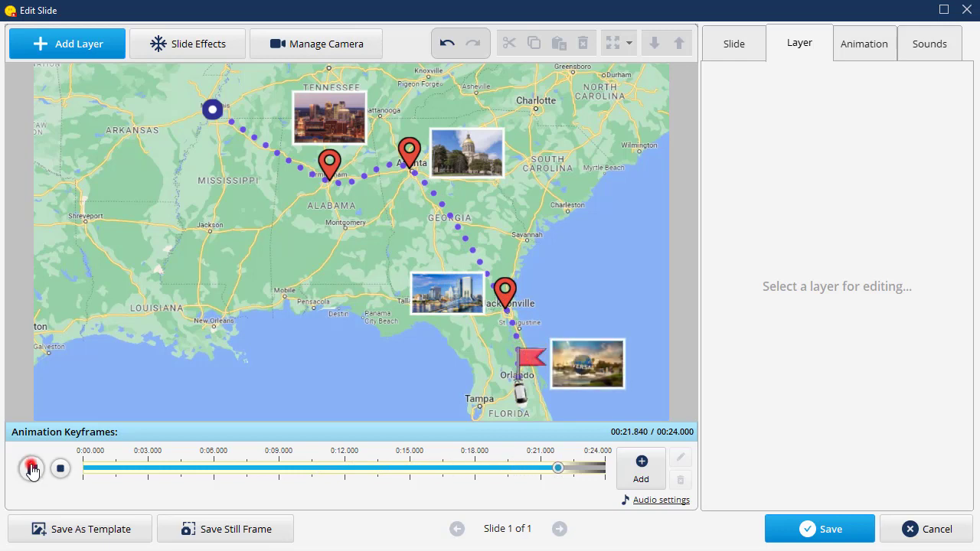